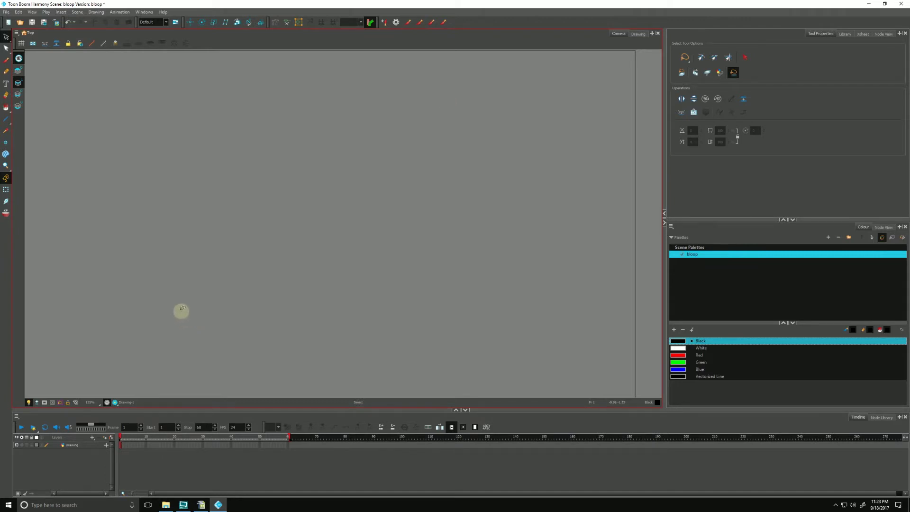
# Step: Draw a rough circle with the textured brush and paint its inside solid black
pyautogui.click(8, 61)
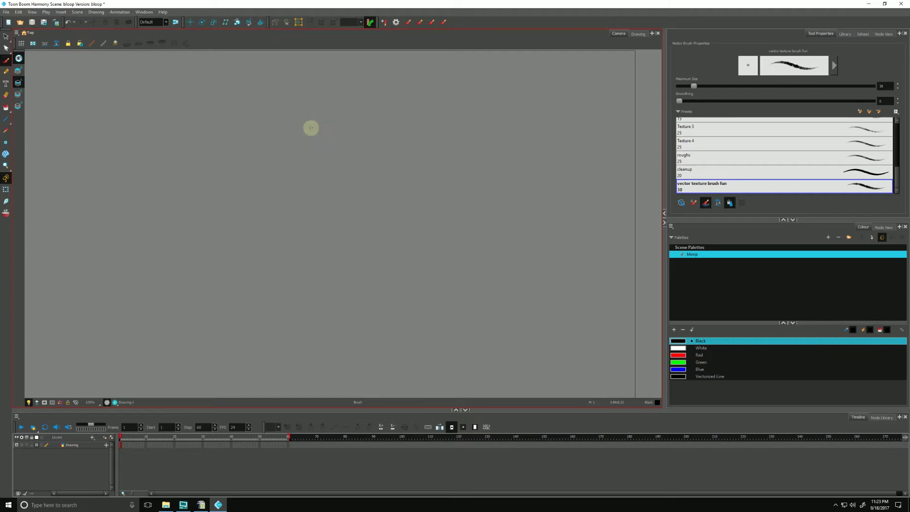
pyautogui.moveTo(311, 127)
pyautogui.mouseDown()
pyautogui.moveTo(329, 120)
pyautogui.moveTo(387, 140)
pyautogui.moveTo(401, 179)
pyautogui.moveTo(373, 215)
pyautogui.moveTo(322, 219)
pyautogui.moveTo(285, 197)
pyautogui.moveTo(277, 179)
pyautogui.moveTo(287, 149)
pyautogui.moveTo(318, 121)
pyautogui.moveTo(374, 126)
pyautogui.mouseUp()
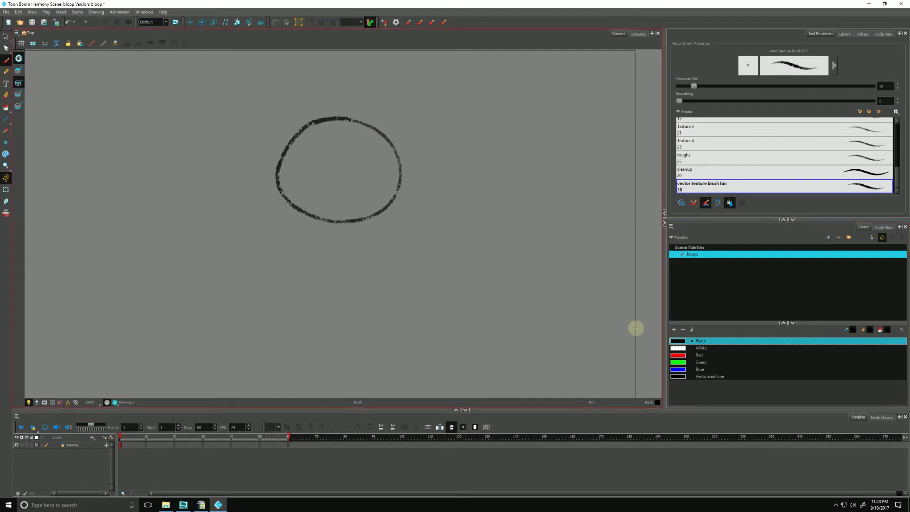
pyautogui.hotkey('alt', 'i')
pyautogui.click(316, 154)
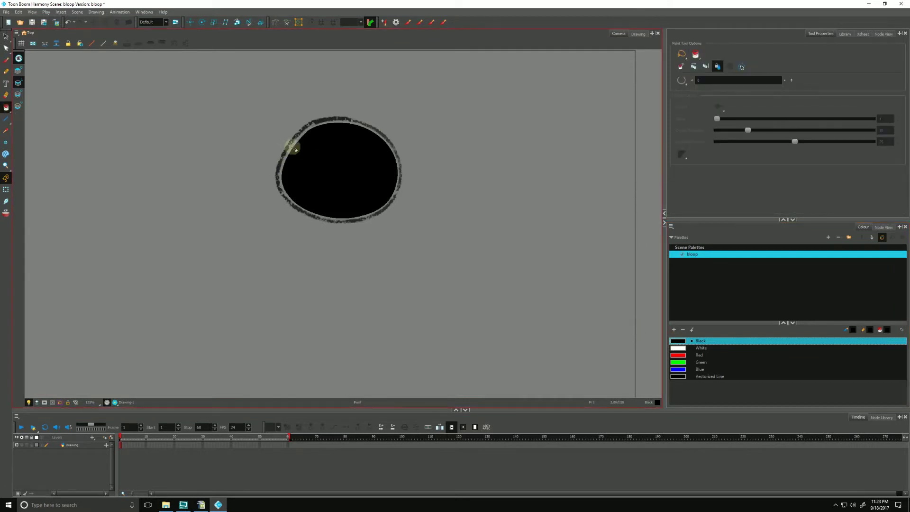
pyautogui.hotkey('alt', 'z')
pyautogui.click(288, 152)
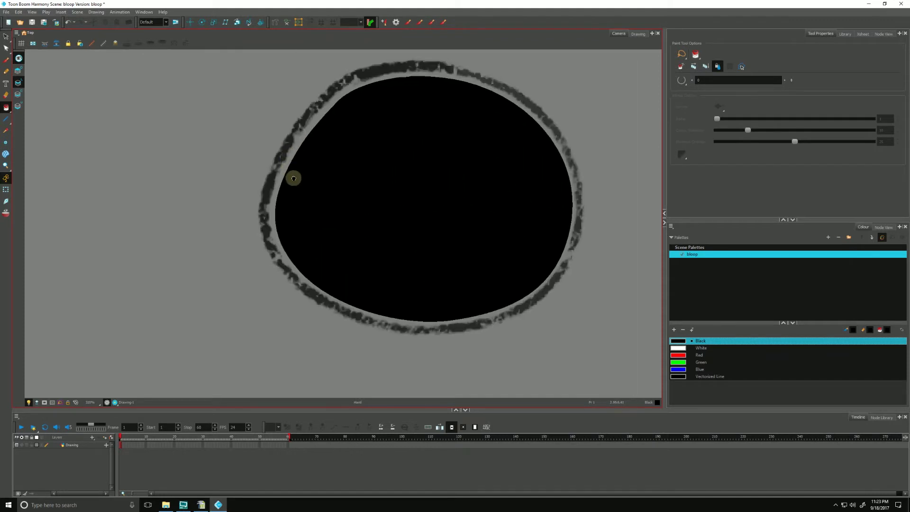
pyautogui.hotkey('alt', 's')
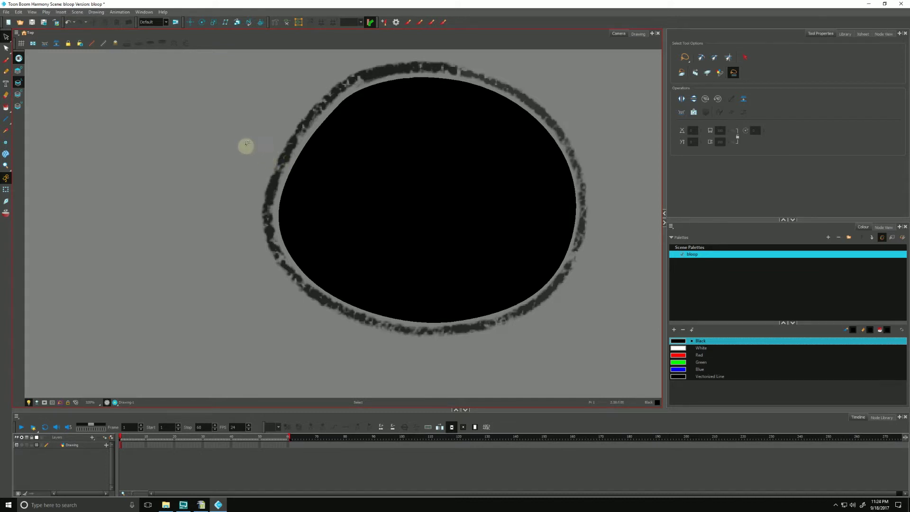
# Step: Select the black fill and drag it out to the left of the textured ring
pyautogui.click(310, 180)
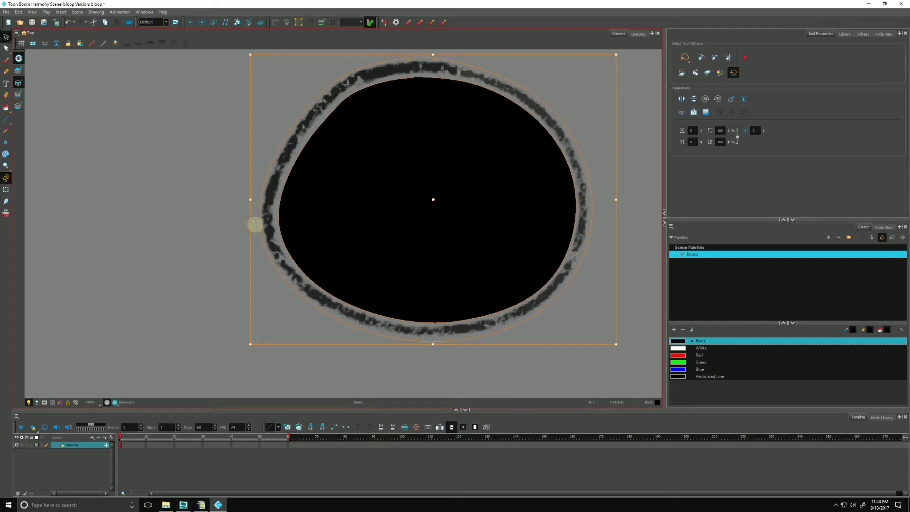
pyautogui.press('space')
pyautogui.moveTo(227, 256); pyautogui.dragTo(311, 268)
pyautogui.click(230, 171)
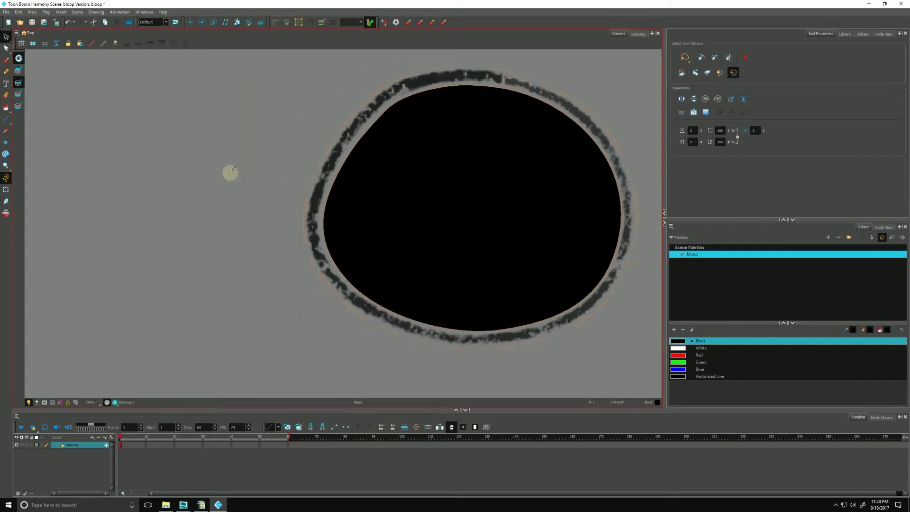
pyautogui.click(423, 238)
pyautogui.moveTo(555, 269)
pyautogui.mouseDown()
pyautogui.moveTo(441, 254)
pyautogui.moveTo(162, 257)
pyautogui.mouseUp()
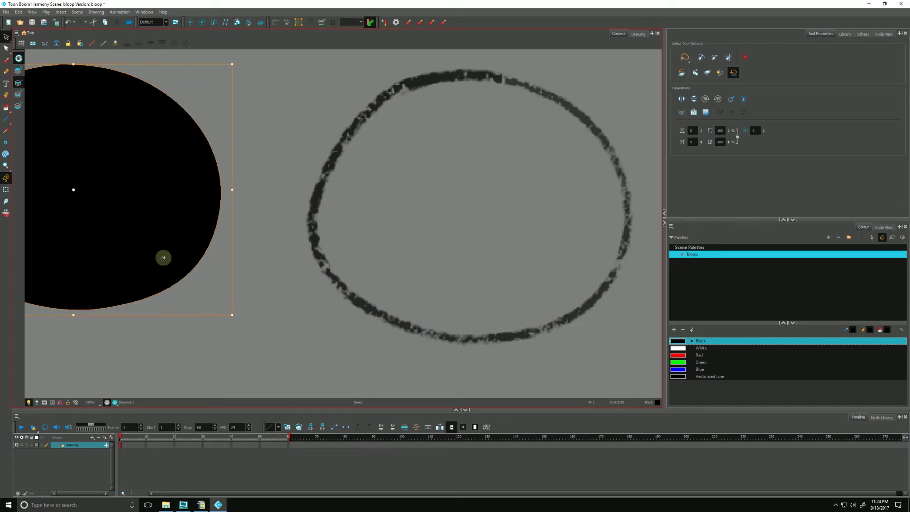
# Step: Select a point on the ring's outline with the Contour Editor and nudge it slightly
pyautogui.click(7, 48)
pyautogui.click(327, 165)
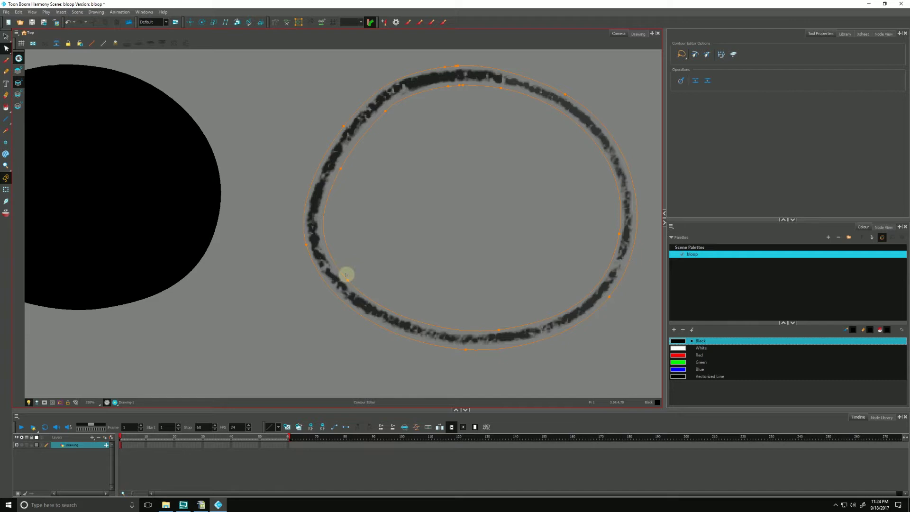
pyautogui.click(342, 170)
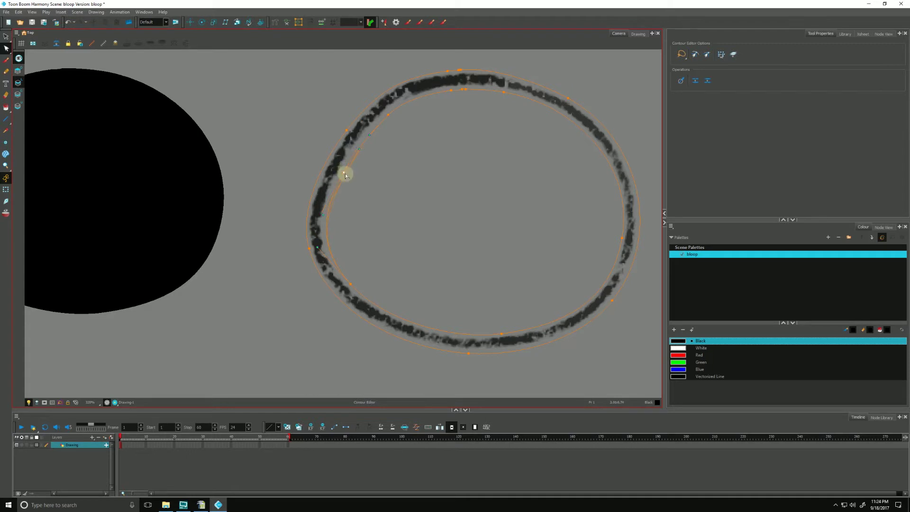
pyautogui.moveTo(345, 175); pyautogui.dragTo(348, 177)
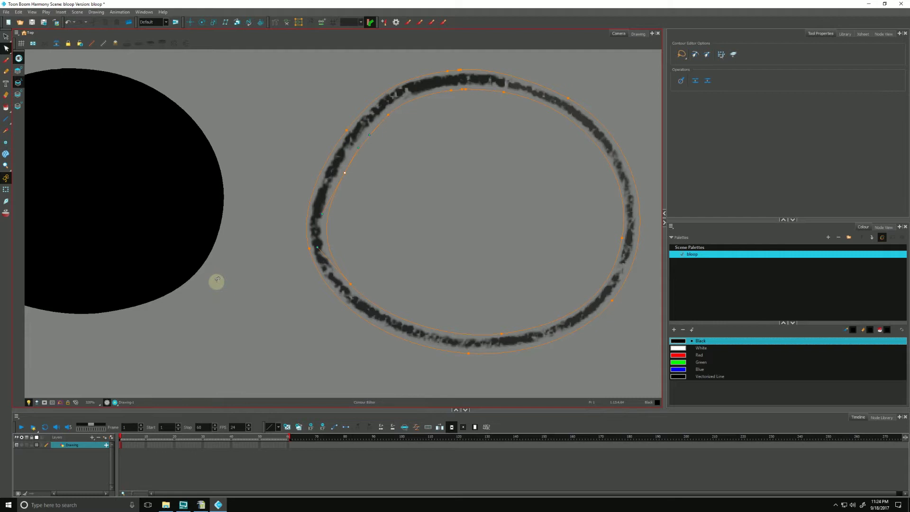
# Step: Delete the separated black fill
pyautogui.click(5, 36)
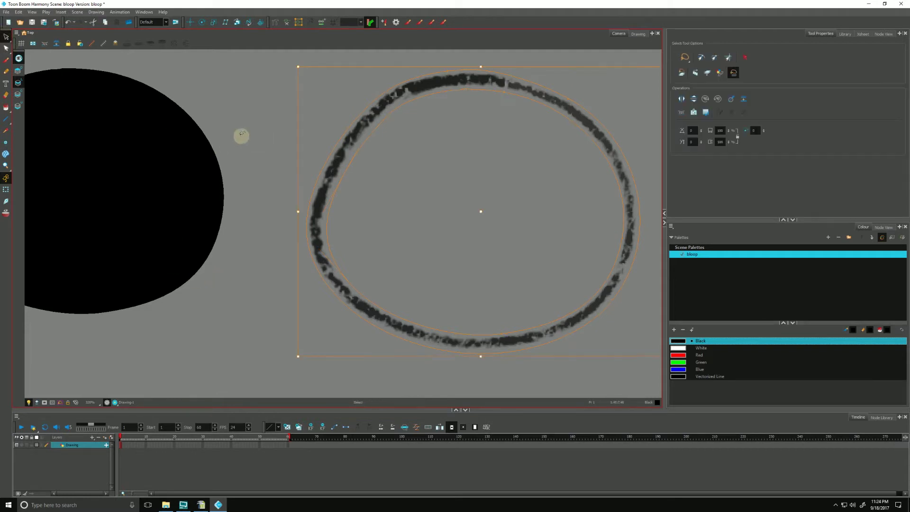
pyautogui.click(162, 202)
pyautogui.press('Delete')
# Step: Zoom out to centre the ring, select it, and create colour art from its line art
pyautogui.hotkey('alt', 'z')
pyautogui.keyDown('alt'); pyautogui.click(269, 286); pyautogui.keyUp('alt')
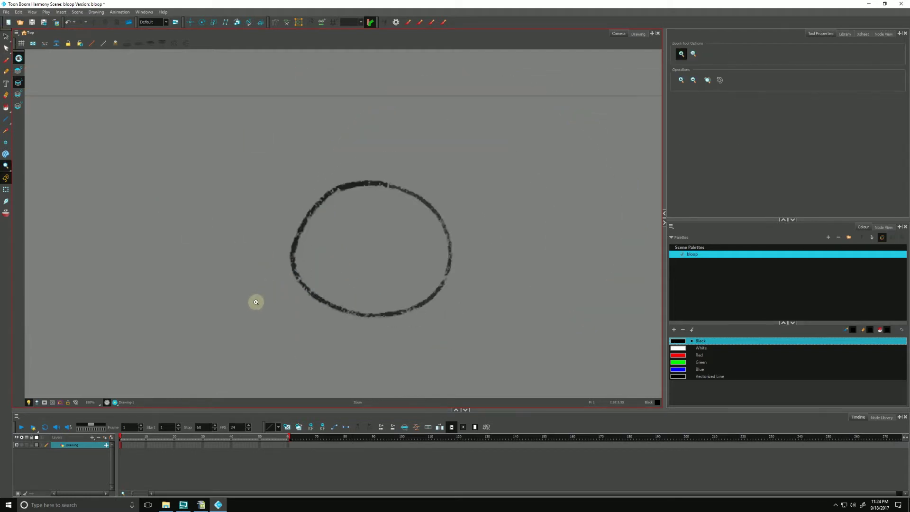
pyautogui.moveTo(255, 302); pyautogui.dragTo(305, 270)
pyautogui.click(5, 36)
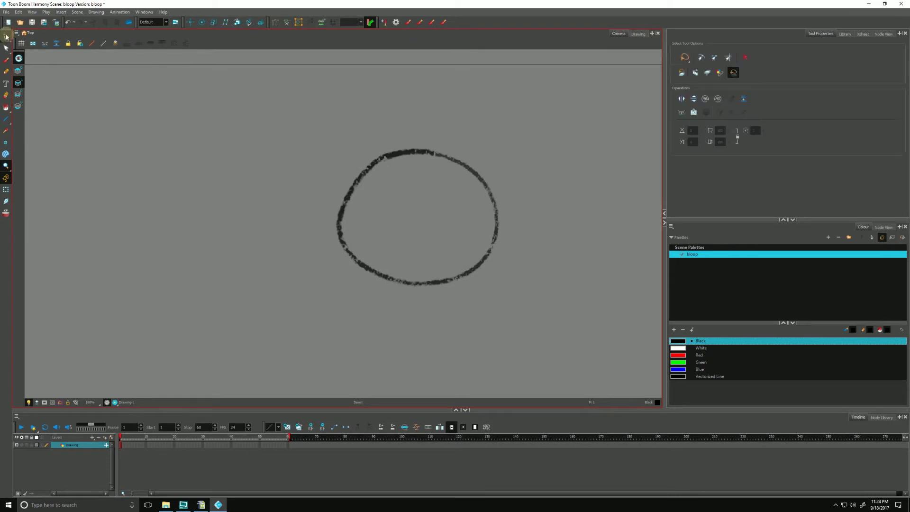
pyautogui.click(470, 278)
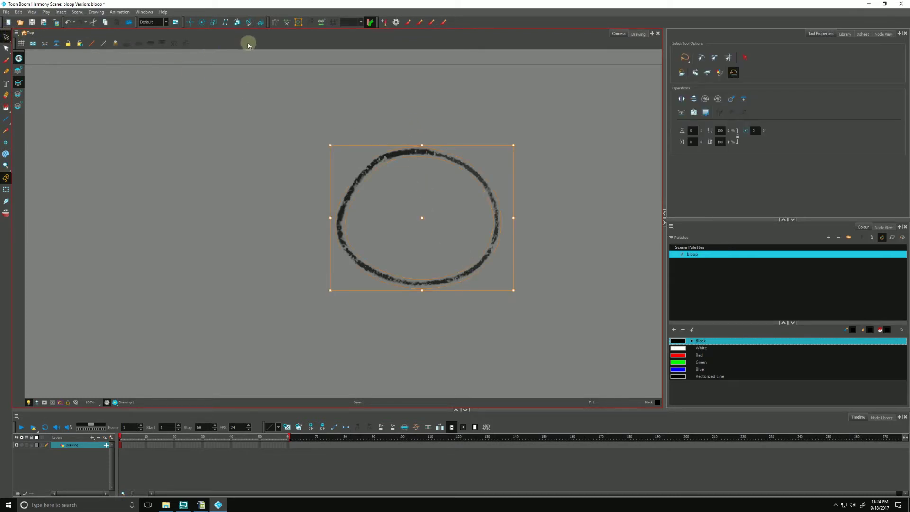
pyautogui.click(44, 43)
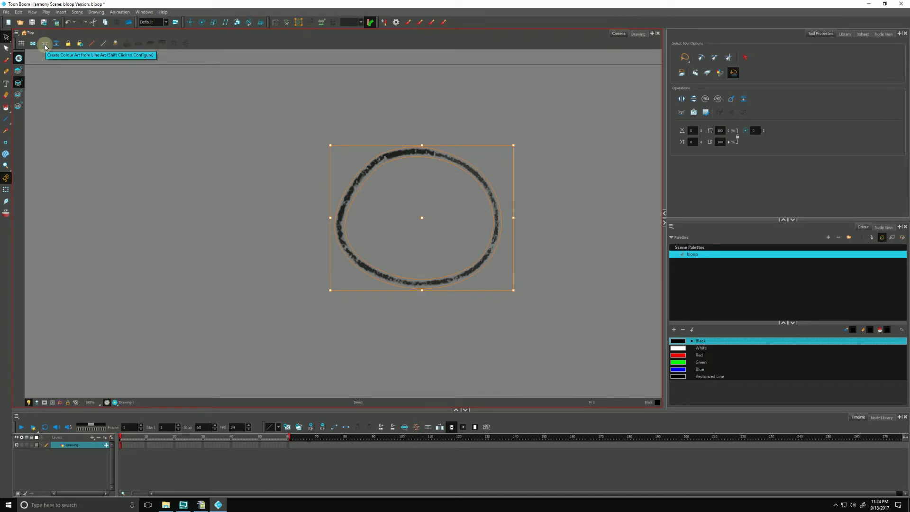
# Step: Paint the ring's interior solid black on the Colour Art layer, then return to Line Art
pyautogui.click(44, 44)
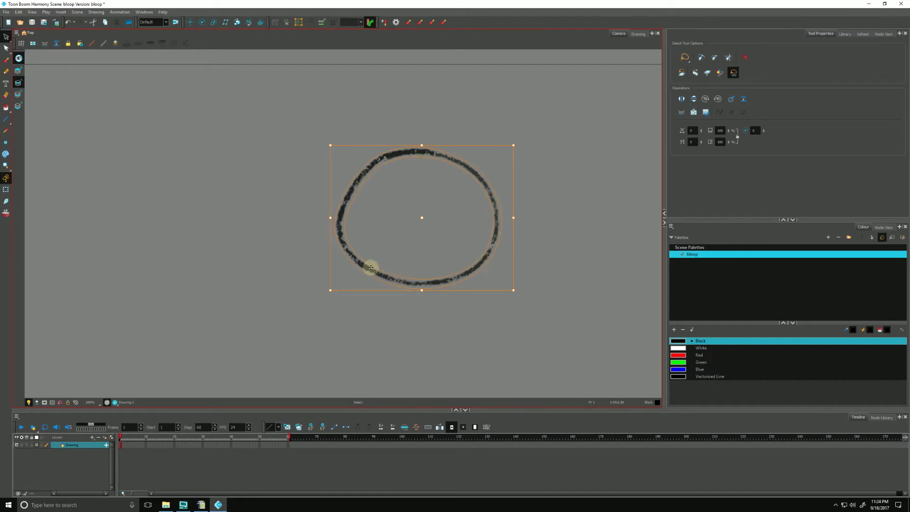
pyautogui.click(19, 95)
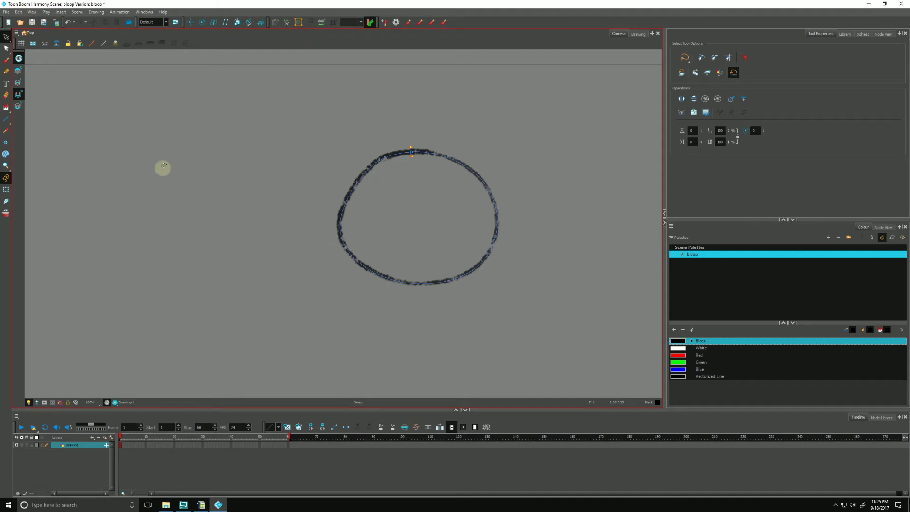
pyautogui.click(6, 107)
pyautogui.click(384, 209)
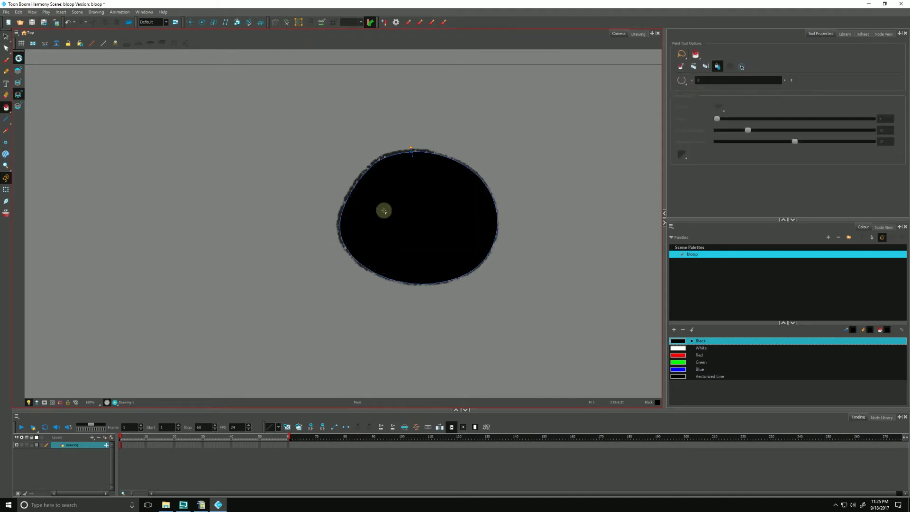
pyautogui.click(19, 82)
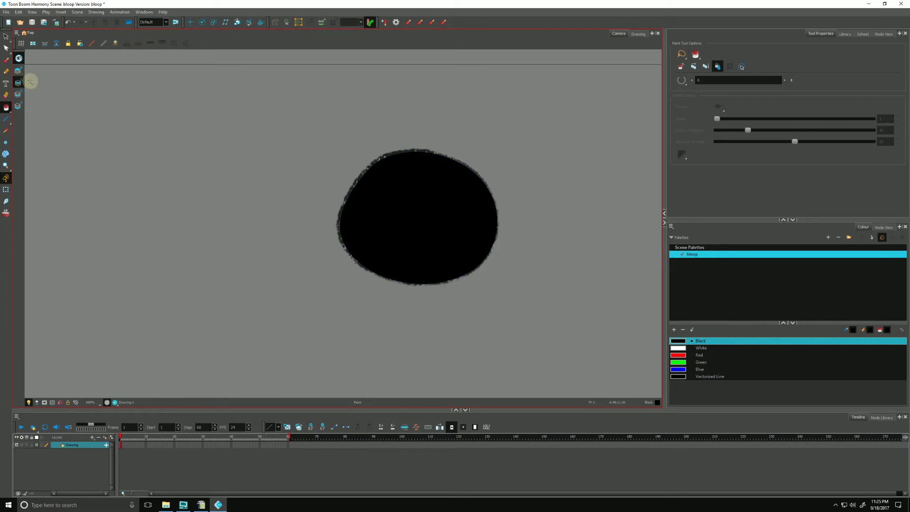
pyautogui.moveTo(313, 172)
pyautogui.mouseDown()
pyautogui.moveTo(304, 177)
pyautogui.moveTo(343, 194)
pyautogui.mouseUp()
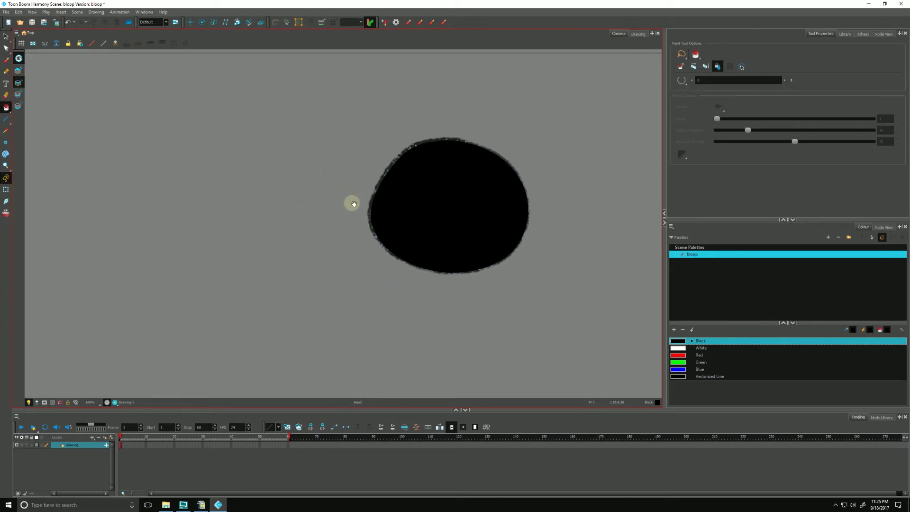
pyautogui.moveTo(377, 257)
pyautogui.mouseDown()
pyautogui.moveTo(340, 251)
pyautogui.moveTo(433, 266)
pyautogui.mouseUp()
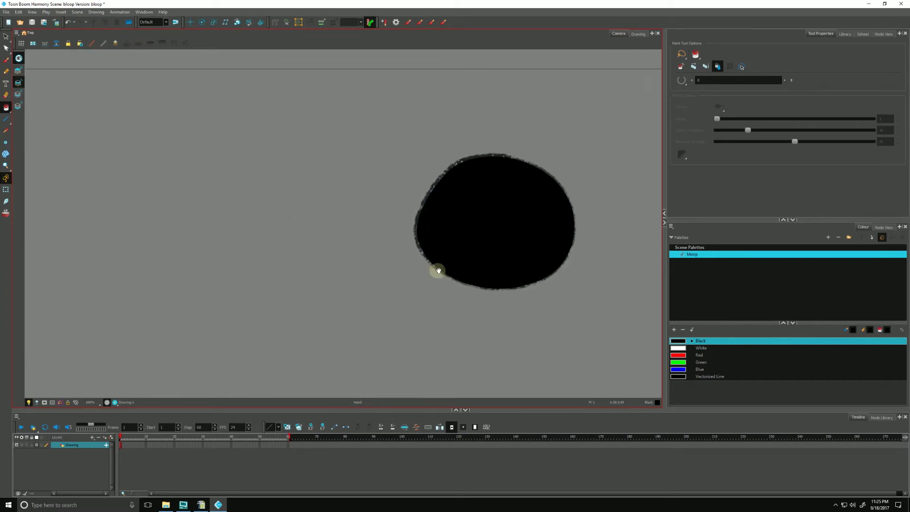
# Step: Turn on automatic colour art for the brush and draw a new rough circle
pyautogui.click(6, 60)
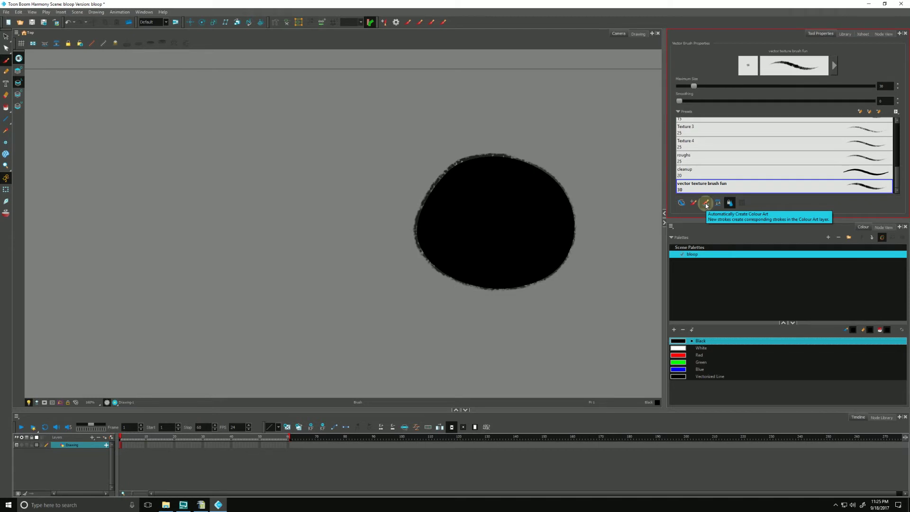
pyautogui.click(725, 248)
pyautogui.click(713, 209)
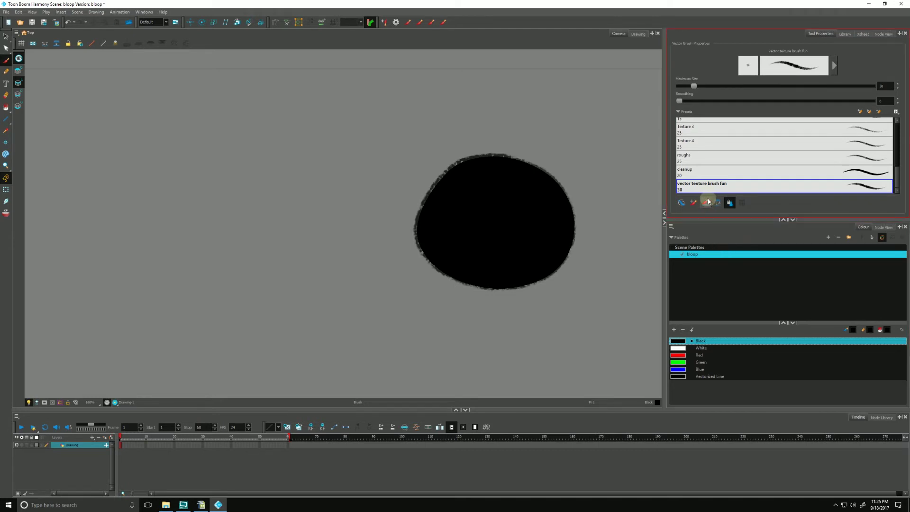
pyautogui.click(708, 203)
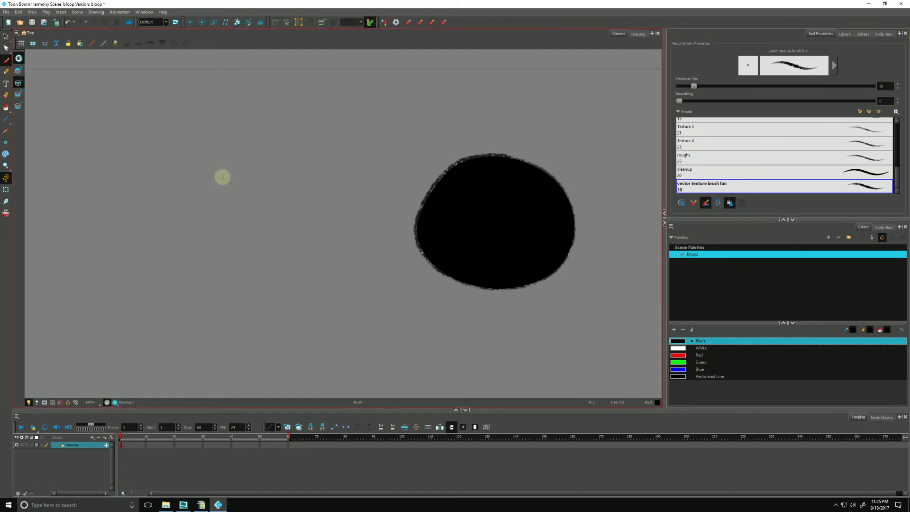
pyautogui.moveTo(218, 151)
pyautogui.mouseDown()
pyautogui.moveTo(245, 145)
pyautogui.moveTo(302, 169)
pyautogui.moveTo(325, 223)
pyautogui.moveTo(295, 261)
pyautogui.moveTo(229, 262)
pyautogui.moveTo(198, 226)
pyautogui.moveTo(206, 168)
pyautogui.moveTo(221, 151)
pyautogui.moveTo(258, 144)
pyautogui.mouseUp()
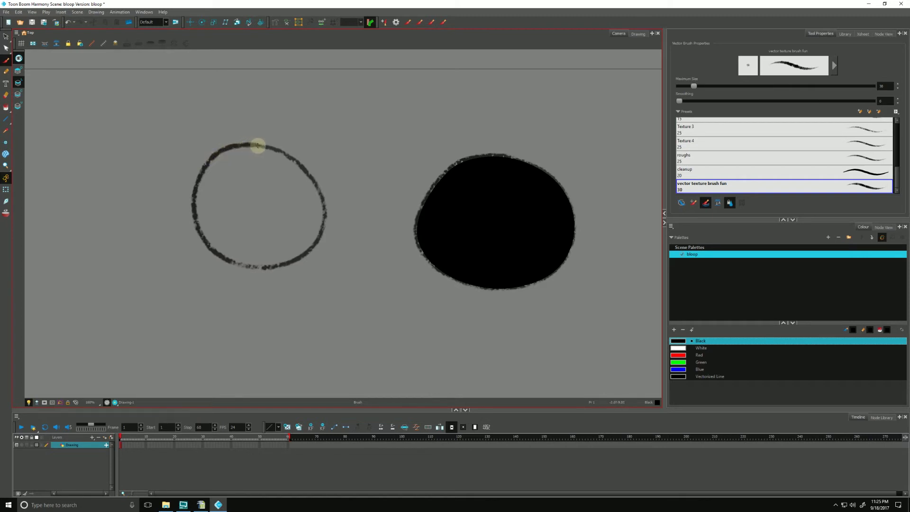
# Step: Fill the new circle solid black on the Colour Art layer, then return to Line Art
pyautogui.click(21, 94)
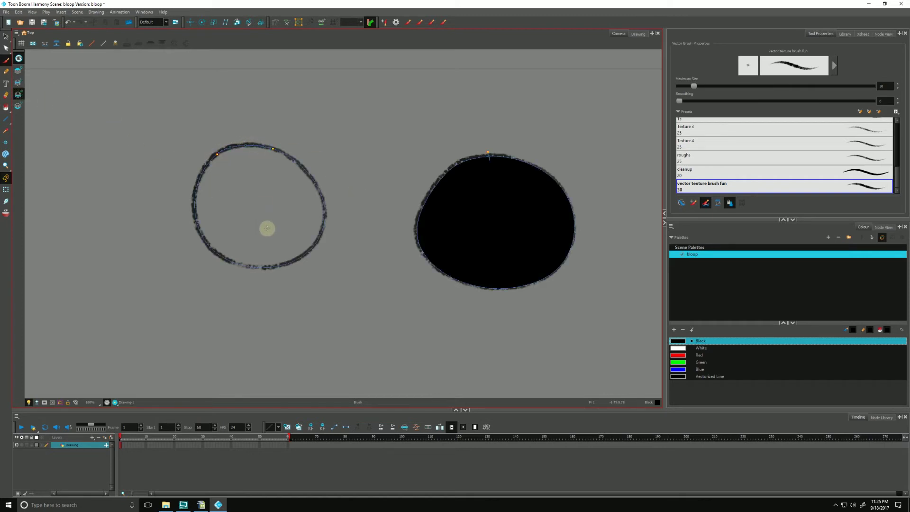
pyautogui.click(6, 107)
pyautogui.click(226, 182)
pyautogui.click(18, 82)
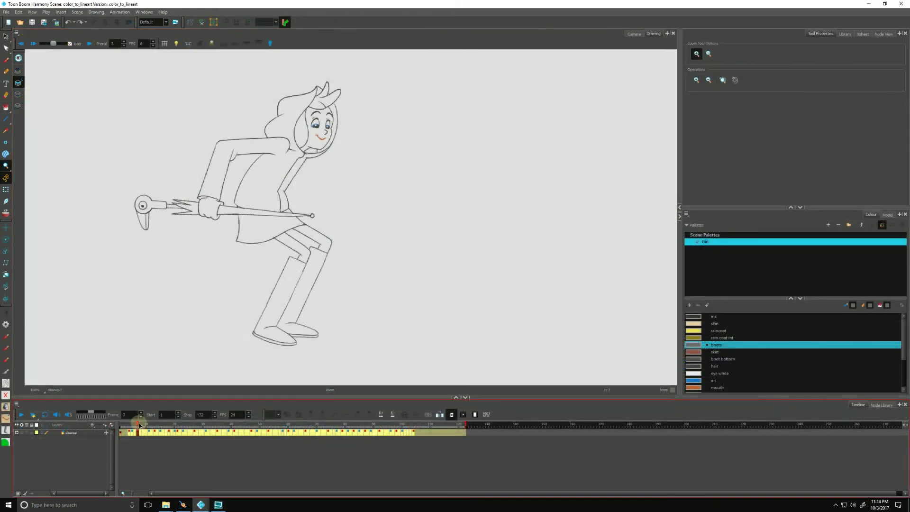
# Step: Paint the girl's front boot and its sole with the dark grey boots colour
pyautogui.moveTo(135, 425)
pyautogui.mouseDown()
pyautogui.moveTo(154, 427)
pyautogui.moveTo(141, 426)
pyautogui.mouseUp()
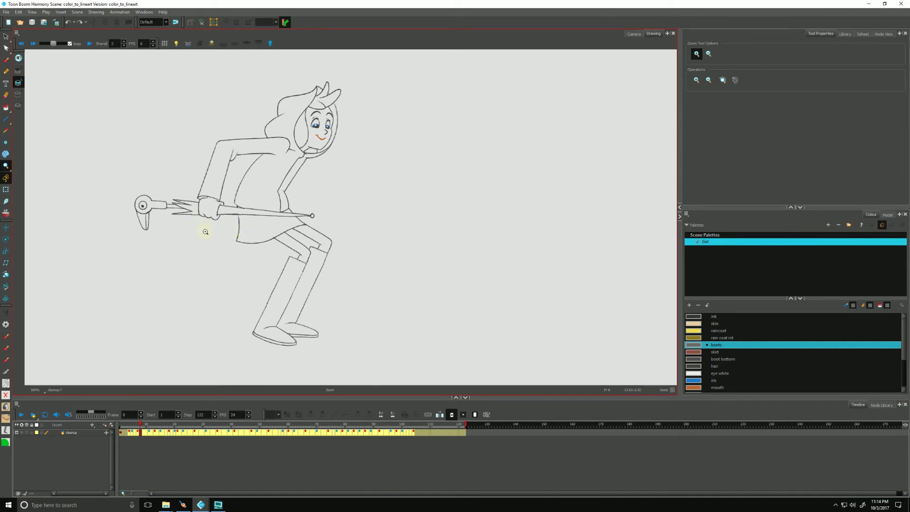
pyautogui.moveTo(181, 280); pyautogui.dragTo(196, 286)
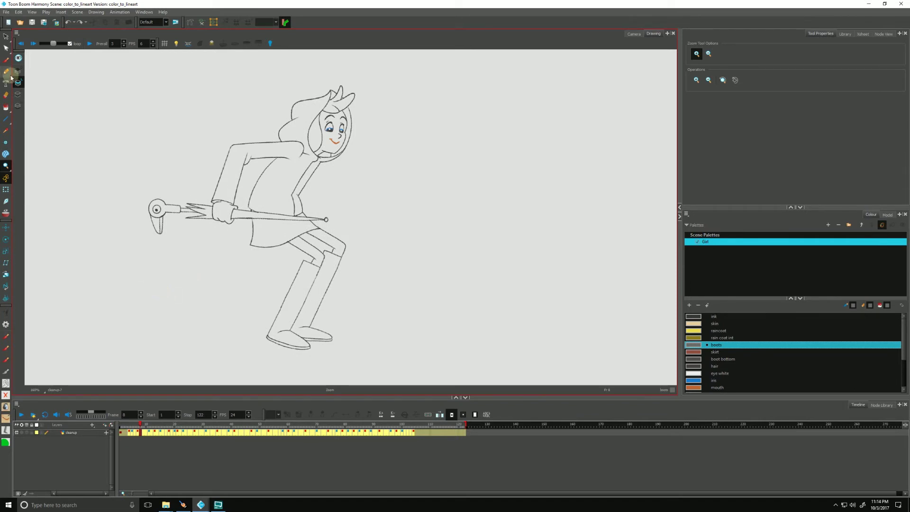
pyautogui.click(6, 108)
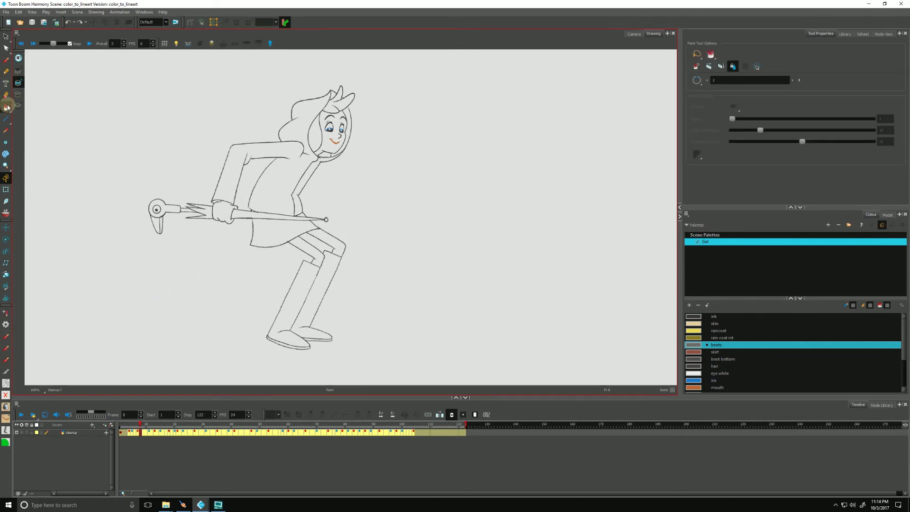
pyautogui.click(299, 296)
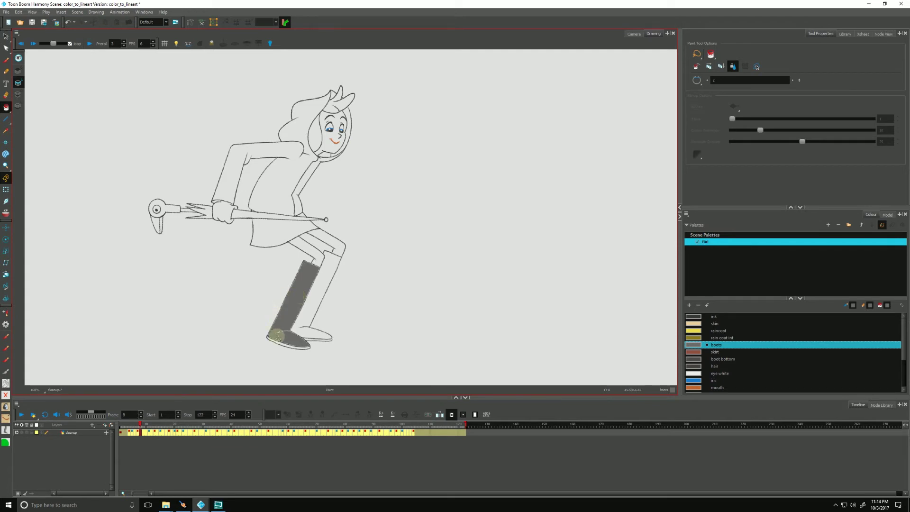
pyautogui.click(308, 345)
# Step: Undo the grey boot fill and select the character drawing
pyautogui.hotkey('ctrl', 'z')
pyautogui.hotkey('ctrl', 'z')
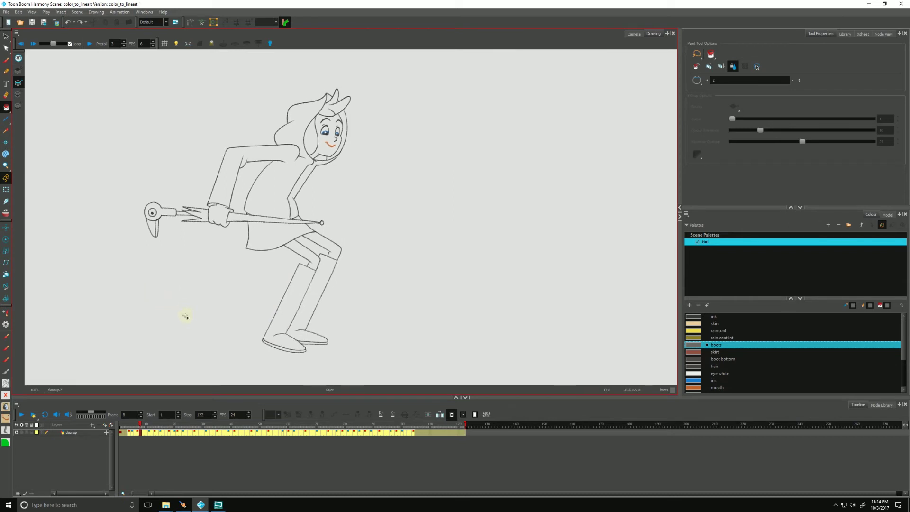
pyautogui.hotkey('alt', 's')
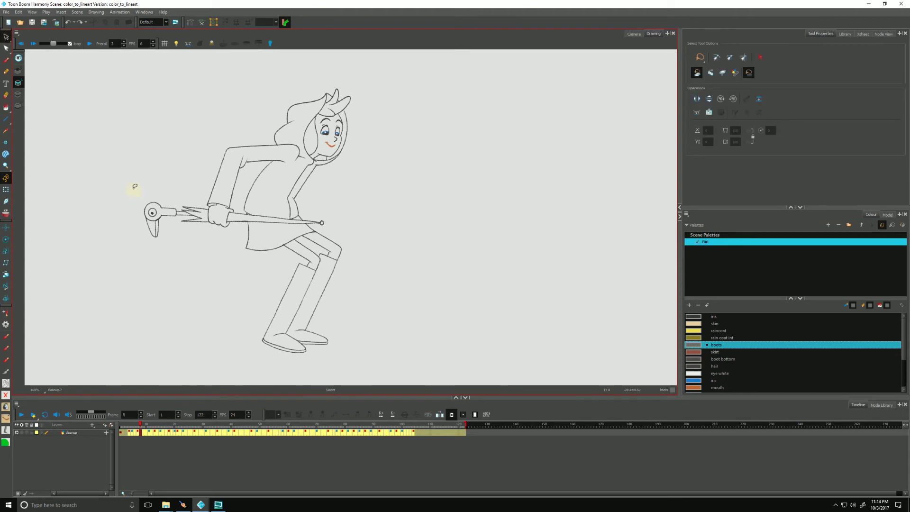
pyautogui.moveTo(155, 173)
pyautogui.mouseDown()
pyautogui.moveTo(280, 64)
pyautogui.moveTo(358, 382)
pyautogui.moveTo(131, 286)
pyautogui.moveTo(158, 157)
pyautogui.mouseUp()
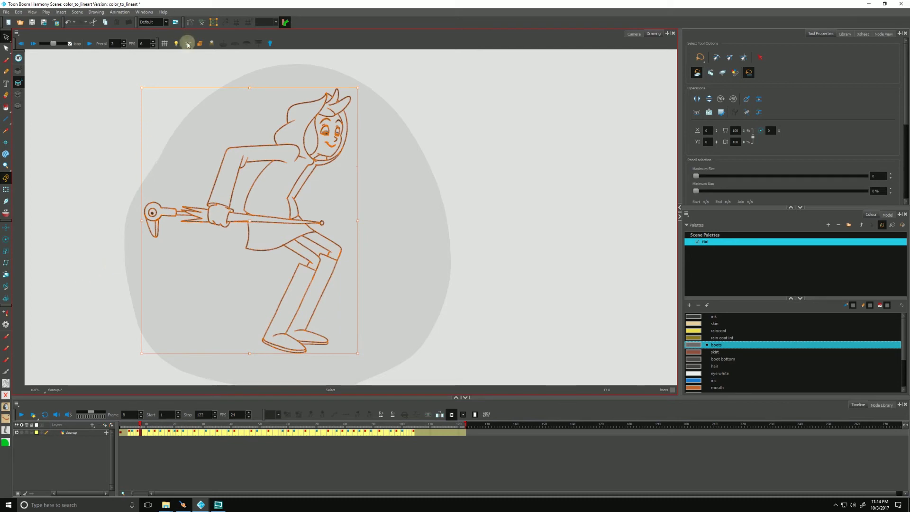
# Step: Compare the drawing in Line Art and Colour Art views, then reselect the whole character
pyautogui.click(18, 94)
pyautogui.click(101, 176)
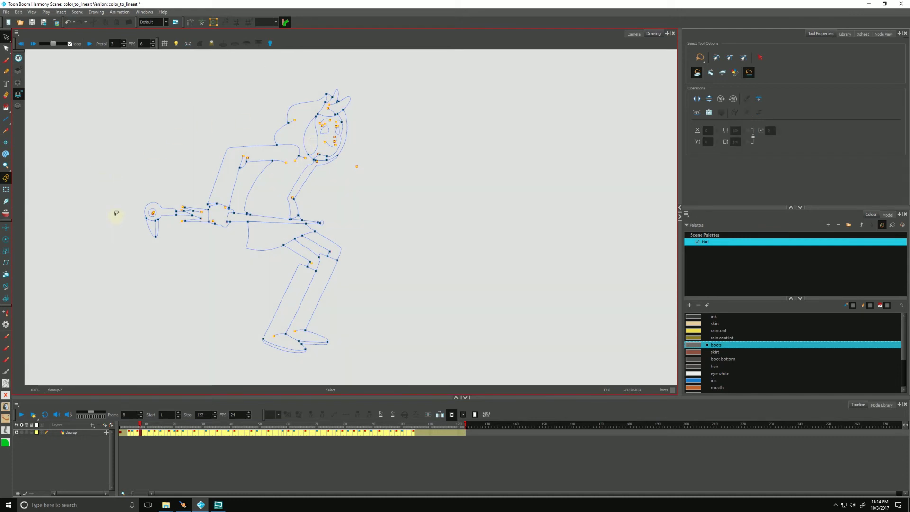
pyautogui.click(18, 82)
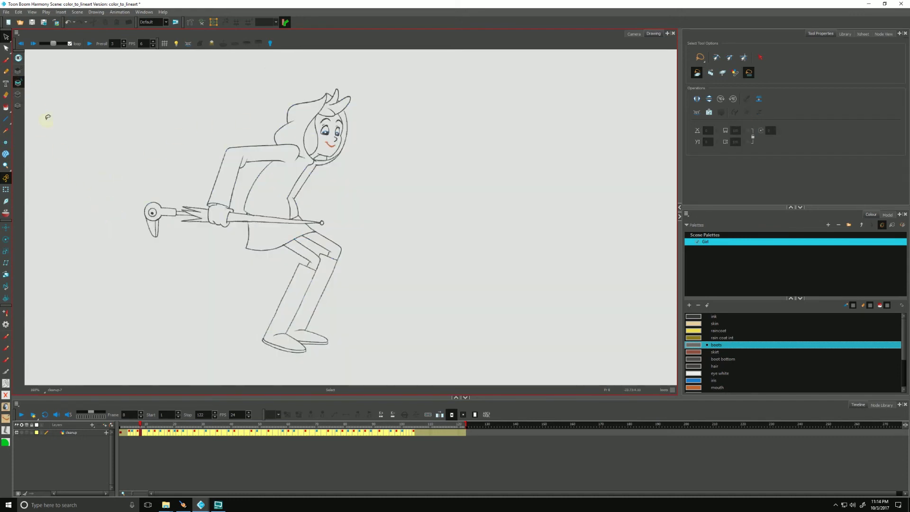
pyautogui.click(18, 95)
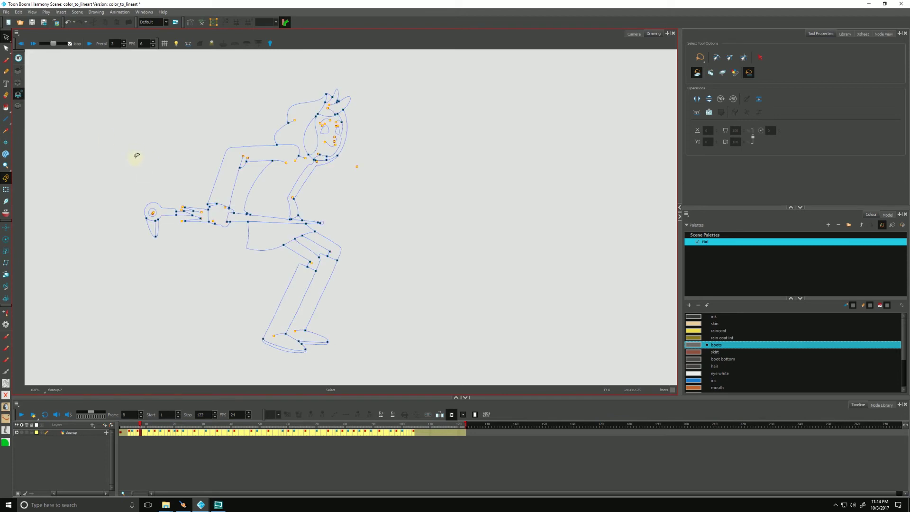
pyautogui.moveTo(137, 155)
pyautogui.mouseDown()
pyautogui.moveTo(371, 78)
pyautogui.moveTo(427, 317)
pyautogui.moveTo(228, 367)
pyautogui.moveTo(100, 236)
pyautogui.mouseUp()
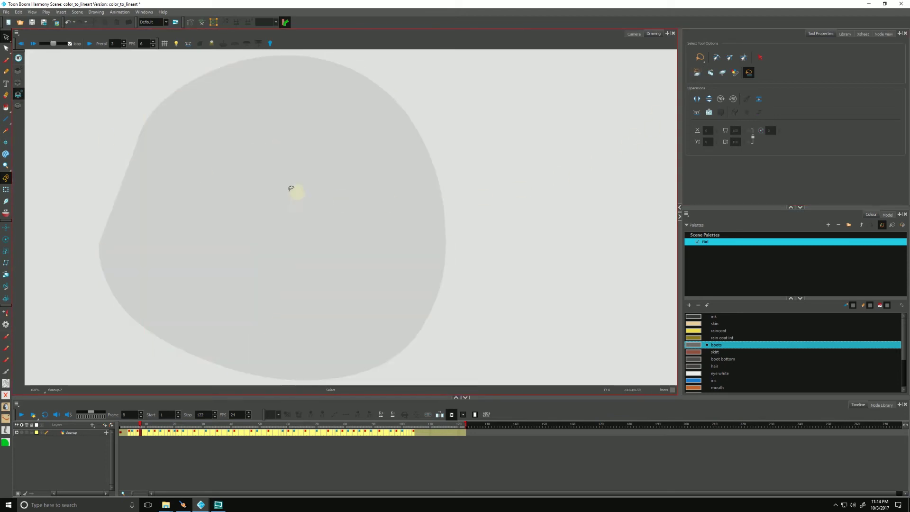
# Step: Bring the character line art back, zoom out, and select the cleanup layer at frame 4
pyautogui.click(19, 83)
pyautogui.click(19, 83)
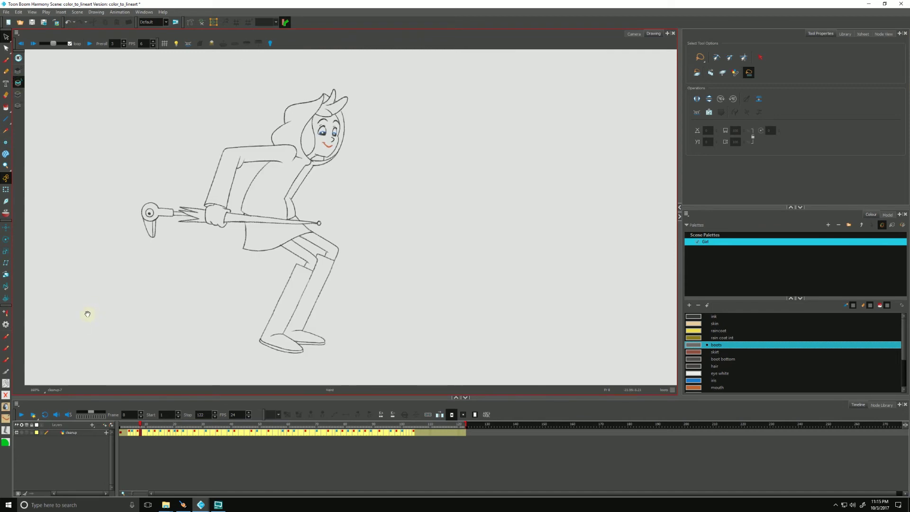
pyautogui.hotkey('alt', 'z')
pyautogui.scroll(-5, 143, 324)
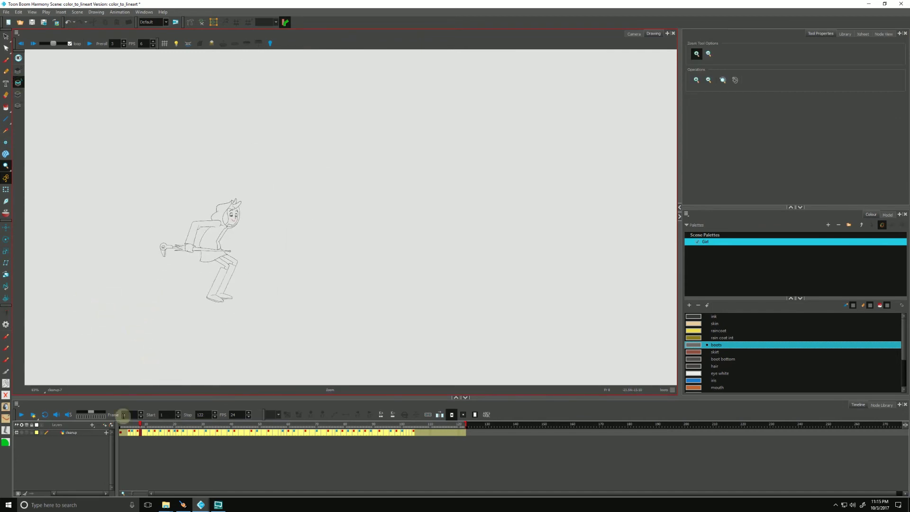
pyautogui.click(132, 433)
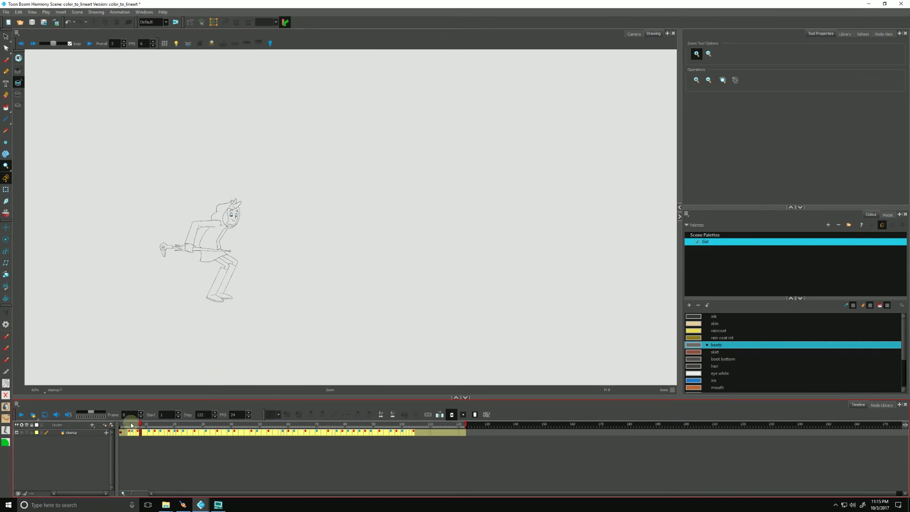
pyautogui.click(136, 448)
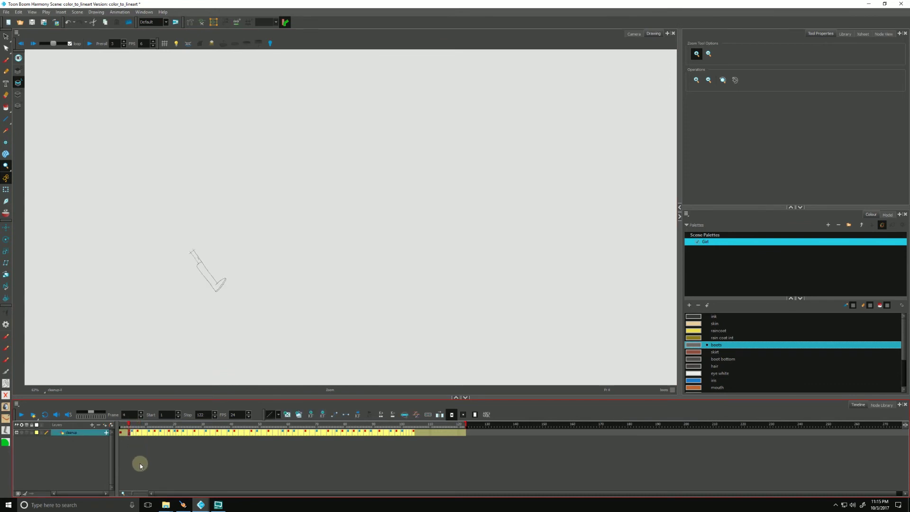
# Step: Enable Apply to Multiple Drawings in the Select tool options
pyautogui.click(7, 37)
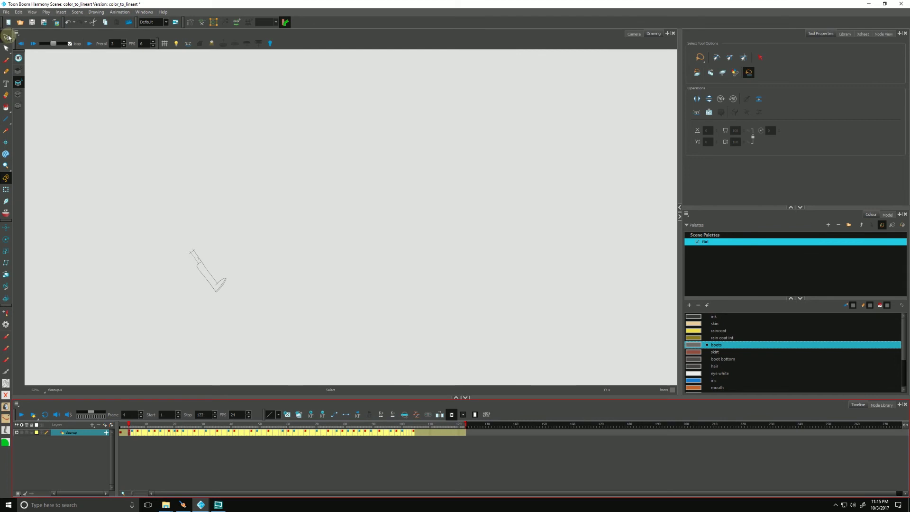
pyautogui.click(17, 35)
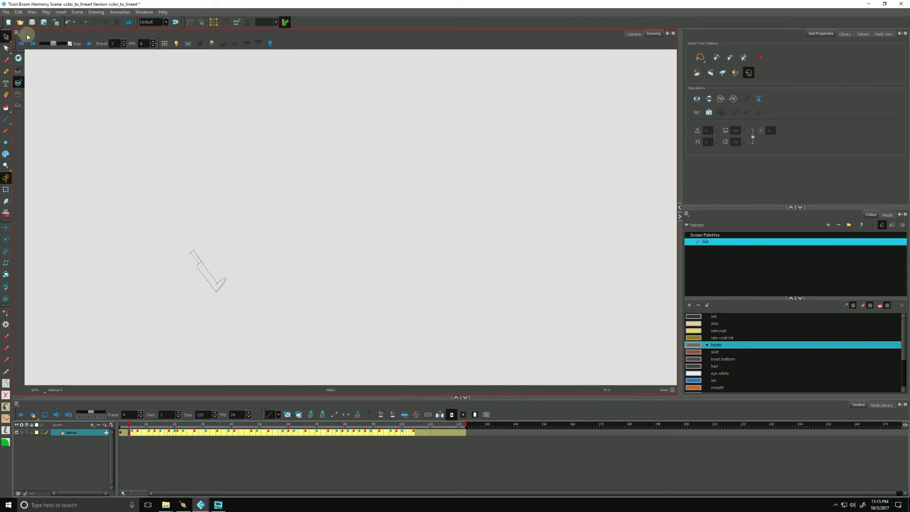
pyautogui.click(703, 57)
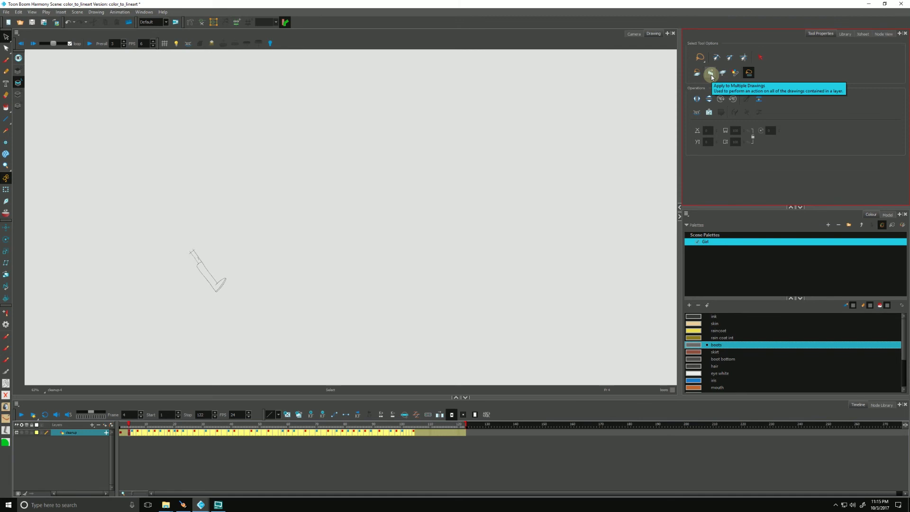
pyautogui.click(711, 73)
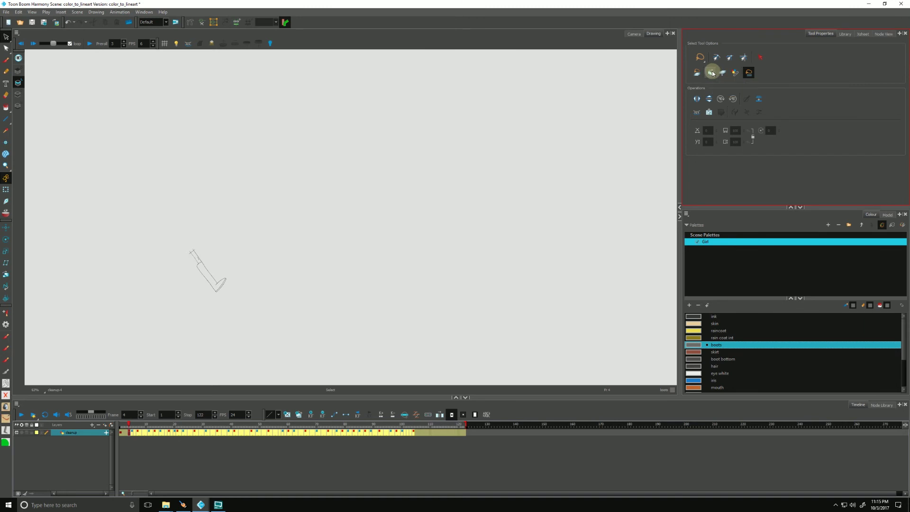
# Step: Create colour art from line art on all cleanup drawings, then check frames 7 through 20
pyautogui.click(188, 46)
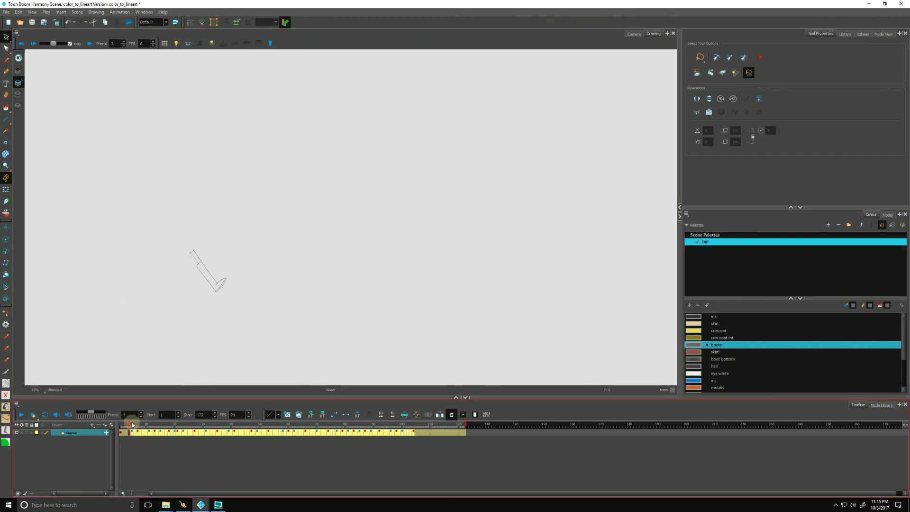
pyautogui.moveTo(130, 432); pyautogui.dragTo(138, 433)
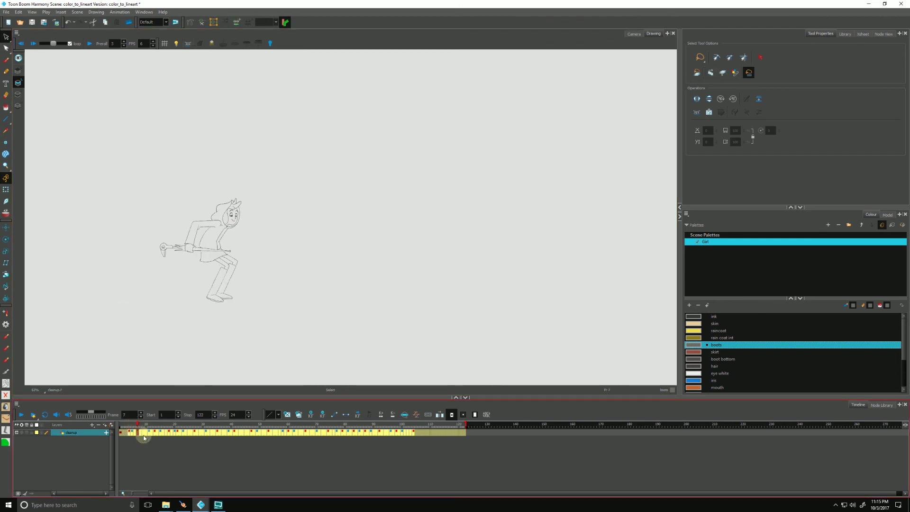
pyautogui.click(19, 95)
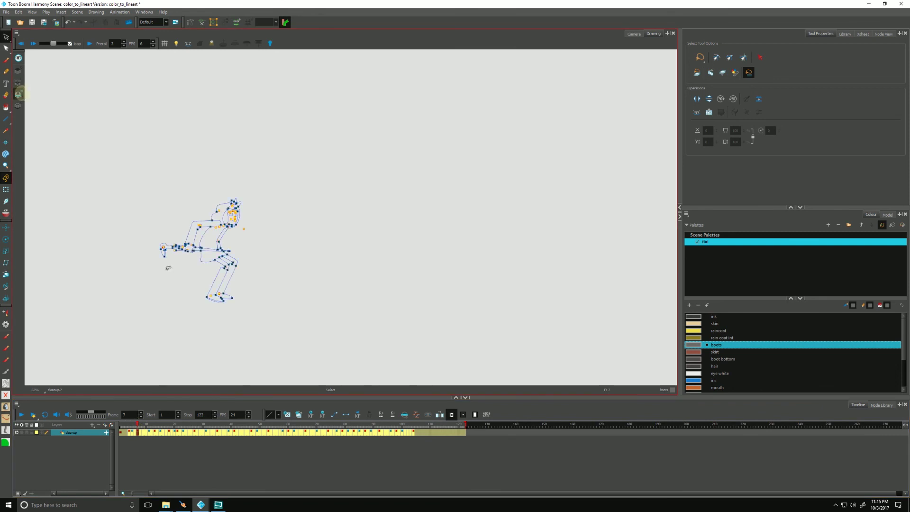
pyautogui.moveTo(145, 424); pyautogui.dragTo(312, 436)
pyautogui.click(710, 73)
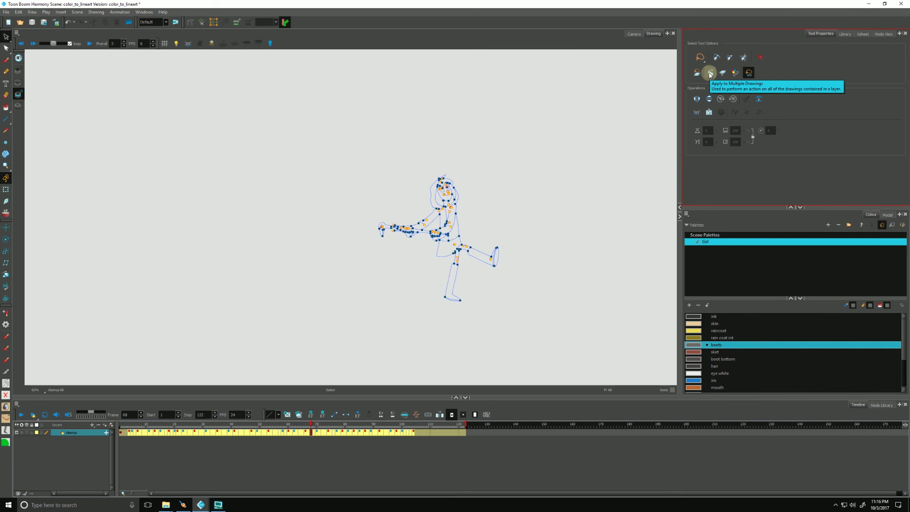
pyautogui.click(188, 44)
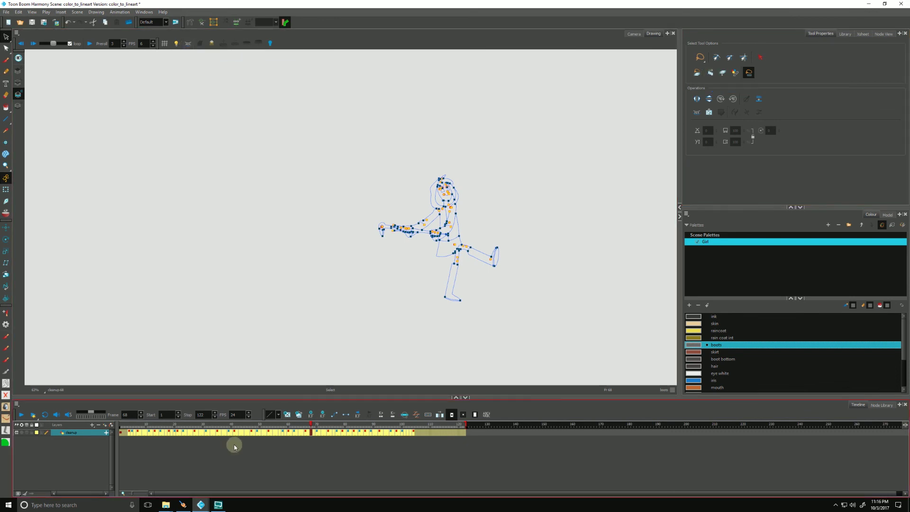
pyautogui.click(175, 426)
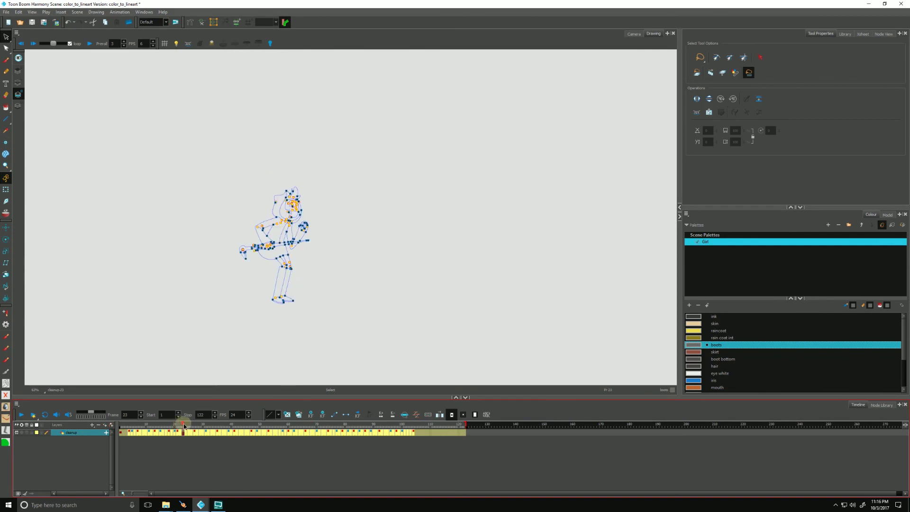